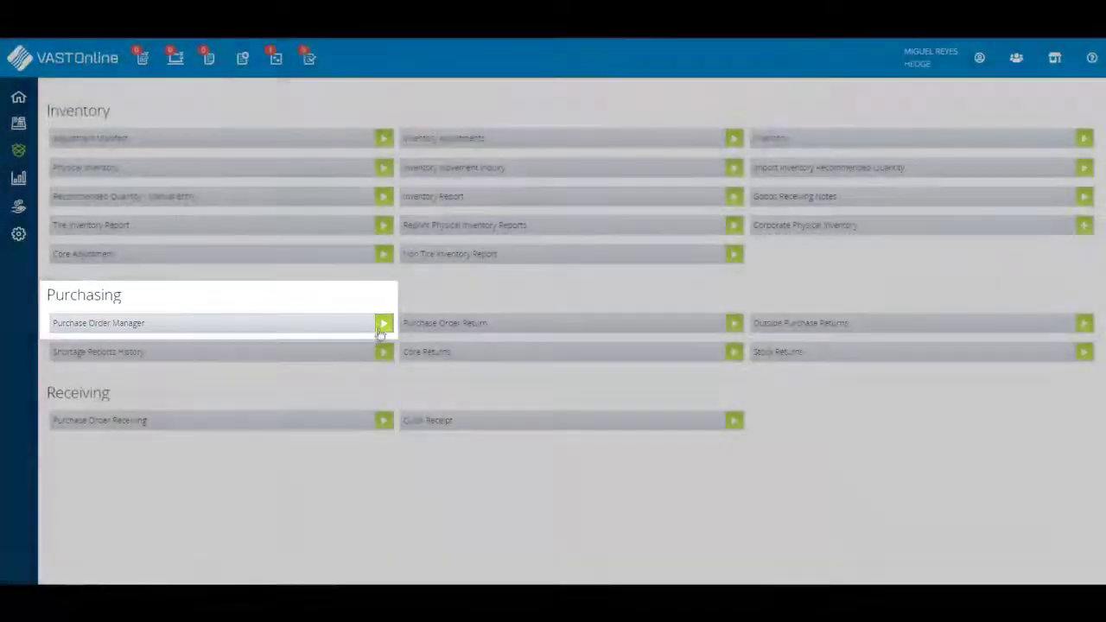
Start creating a purchase order in the Purchase Order Manager and choose Country Roads Berkeley Plaza as the vendor, searching by 53
click(383, 323)
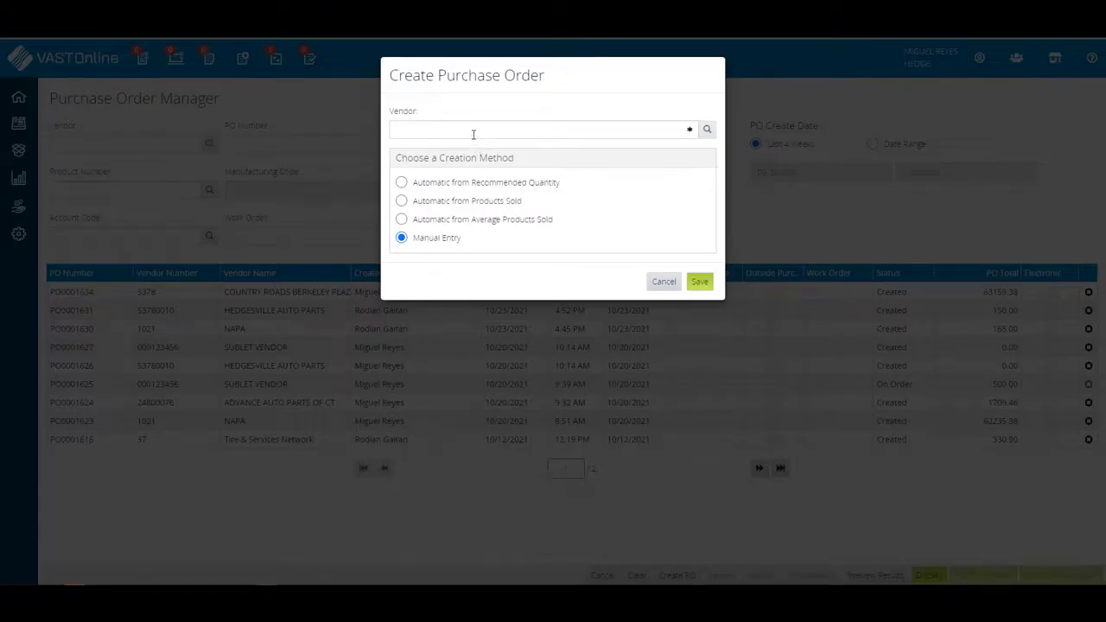
click(474, 129)
text(53)
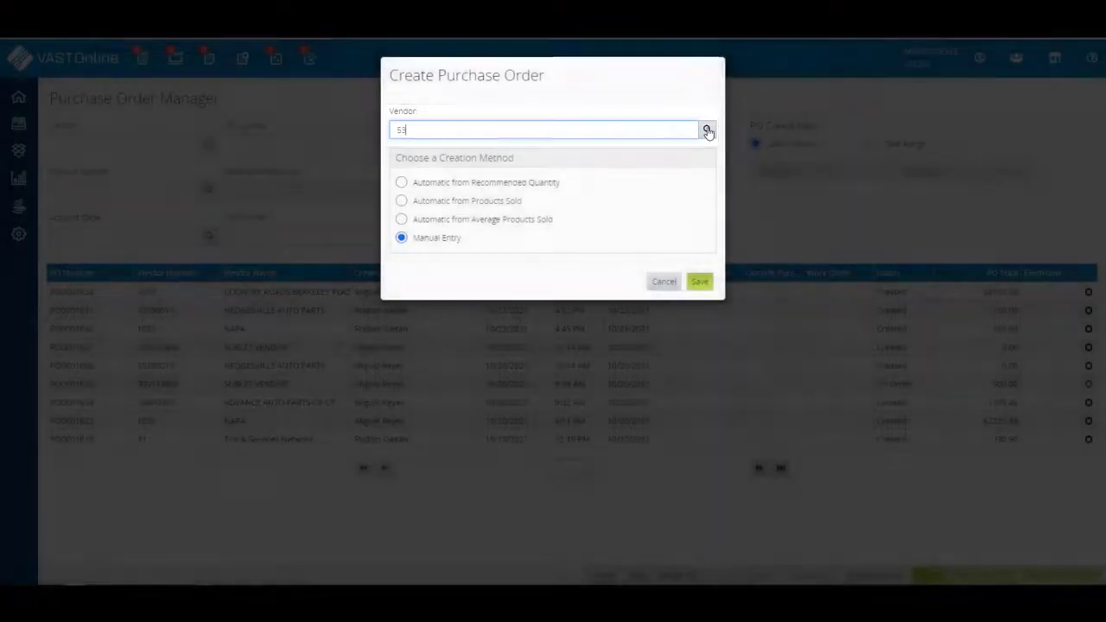
click(707, 131)
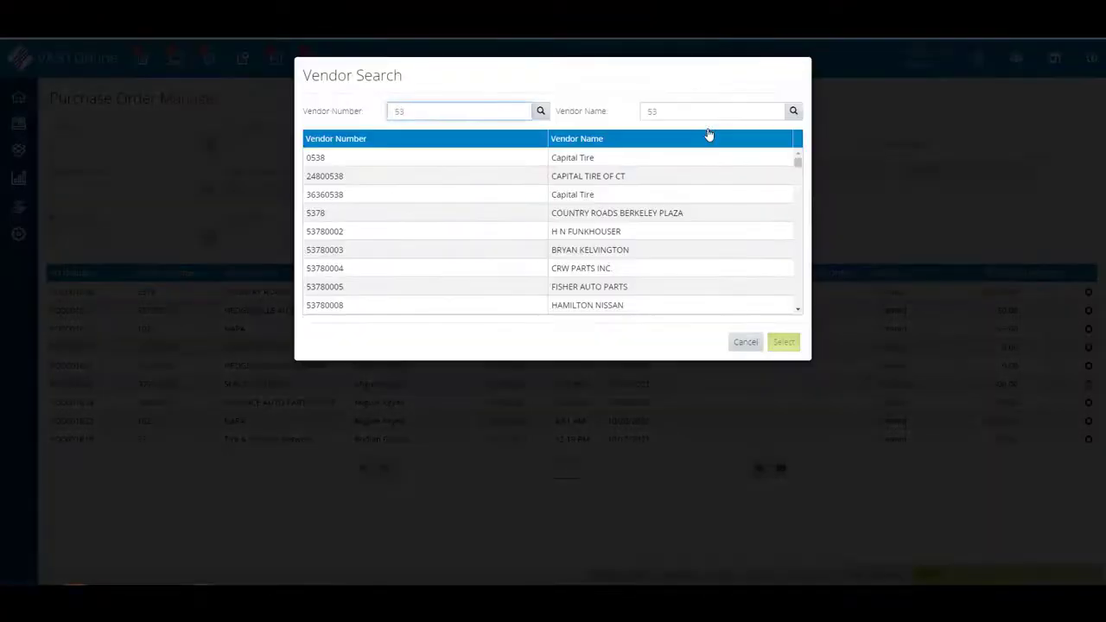
click(689, 214)
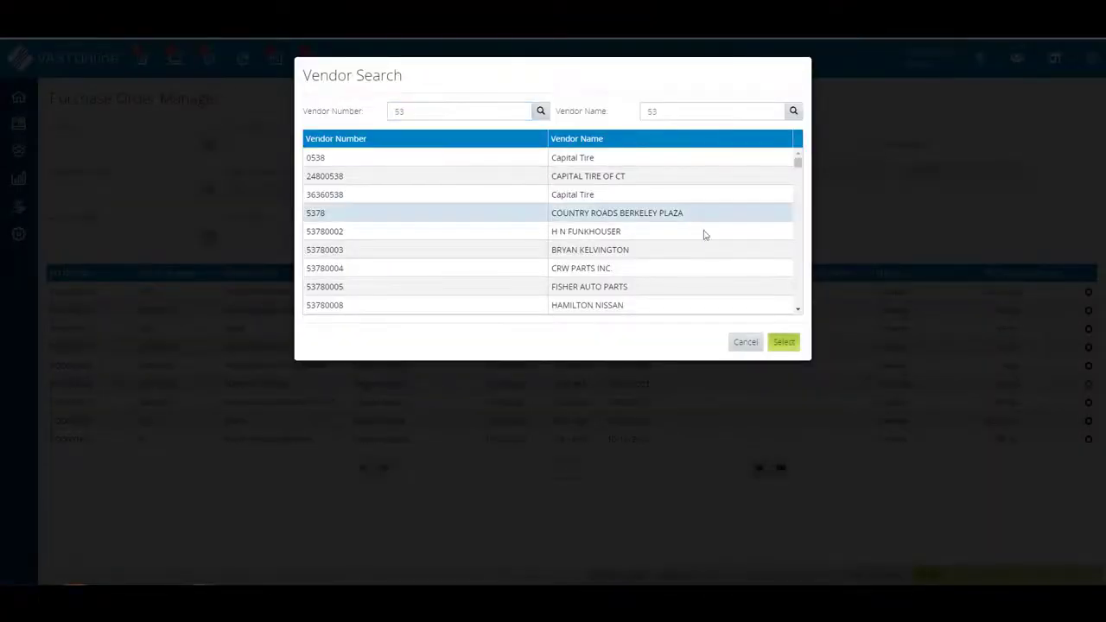
click(783, 344)
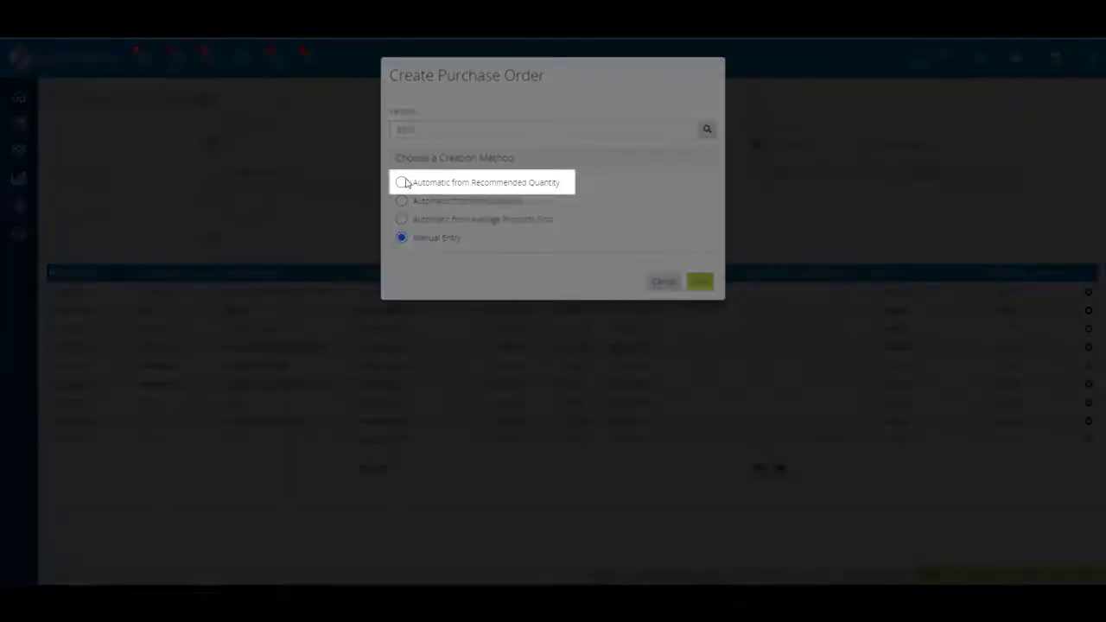
Choose automatic creation from products sold and set the start and end dates of the sales range
click(402, 183)
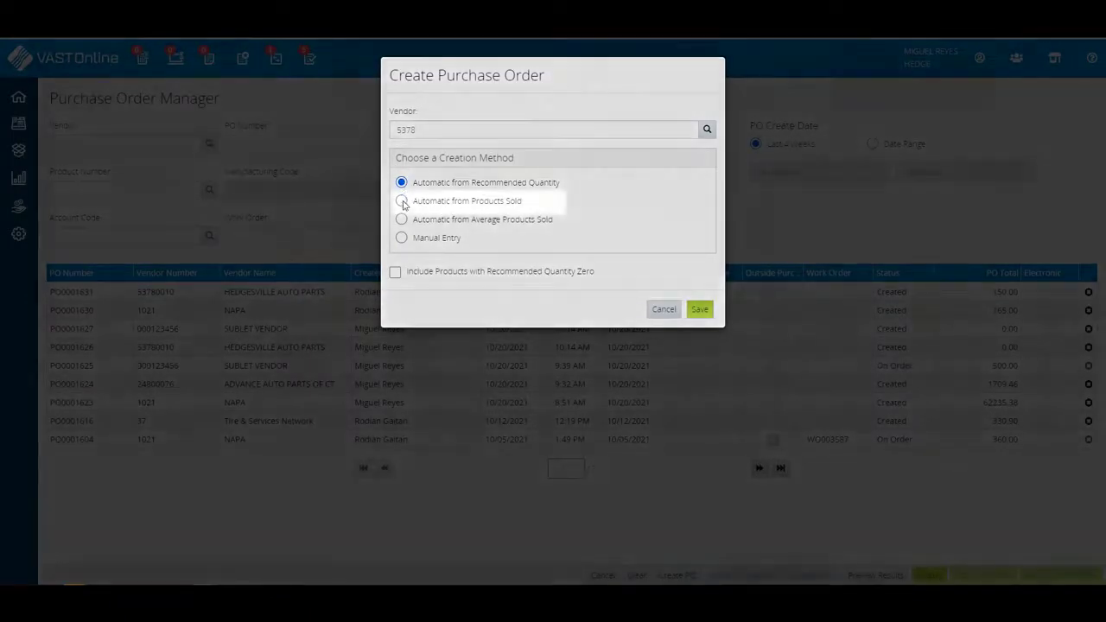
click(402, 200)
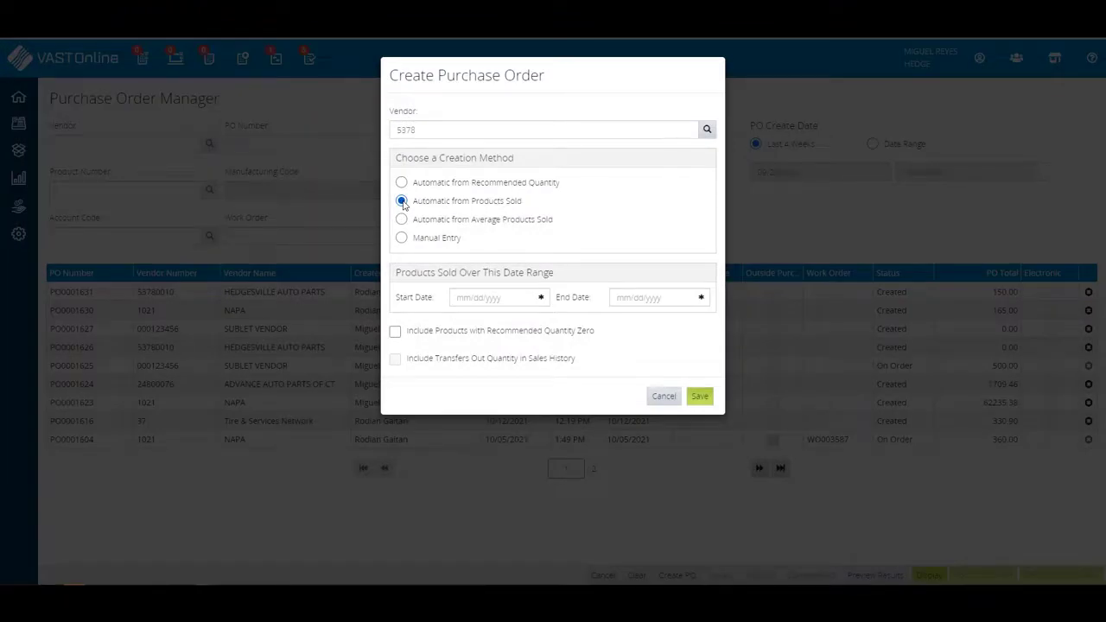
click(526, 296)
click(485, 325)
click(517, 426)
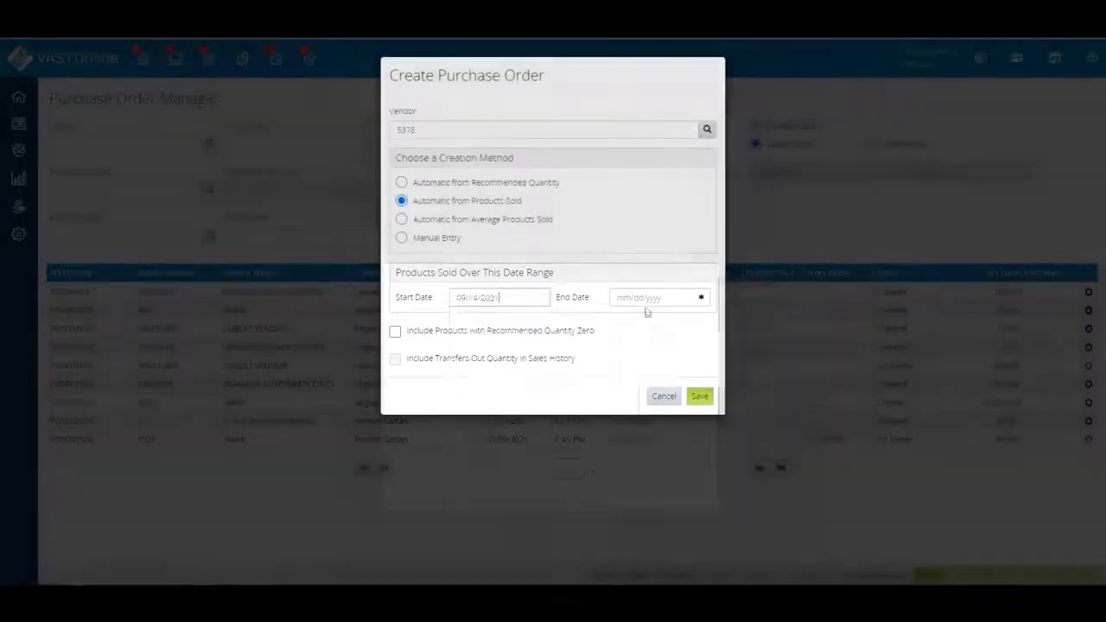
click(644, 298)
click(646, 325)
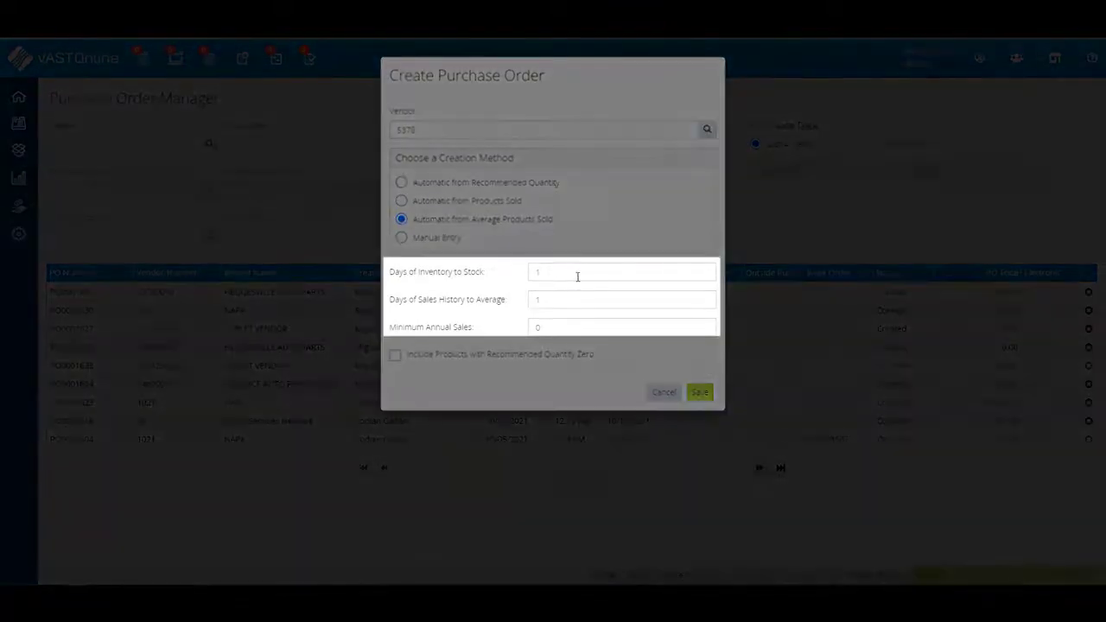
For average products sold, set 20 days of inventory to stock, 25 days of sales history and 1000 minimum annual sales
double_click(577, 276)
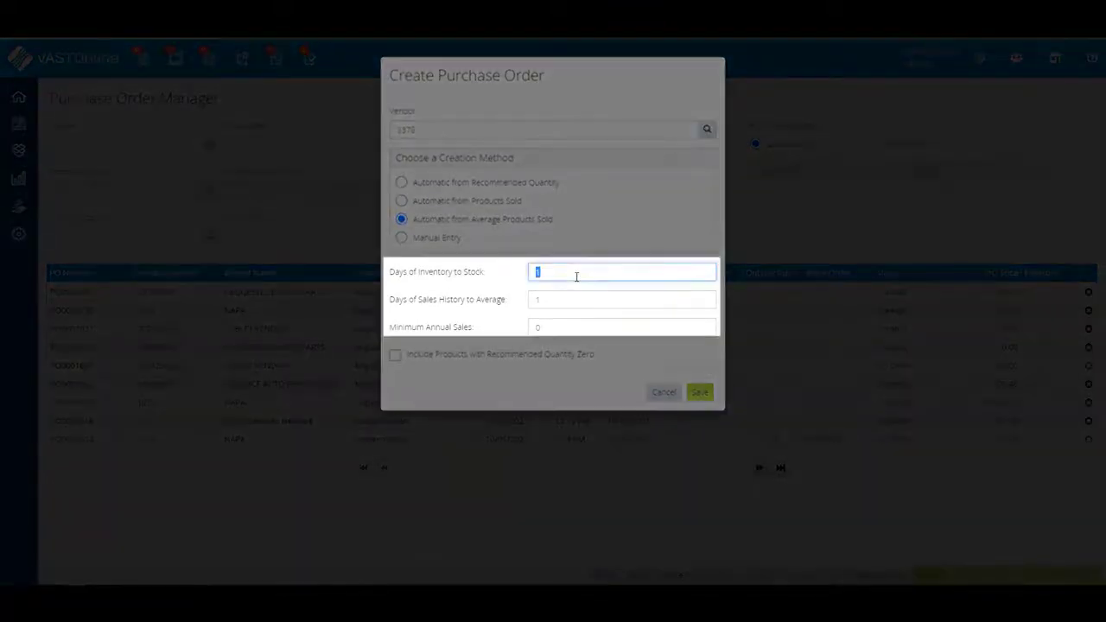
text(20)
double_click(560, 303)
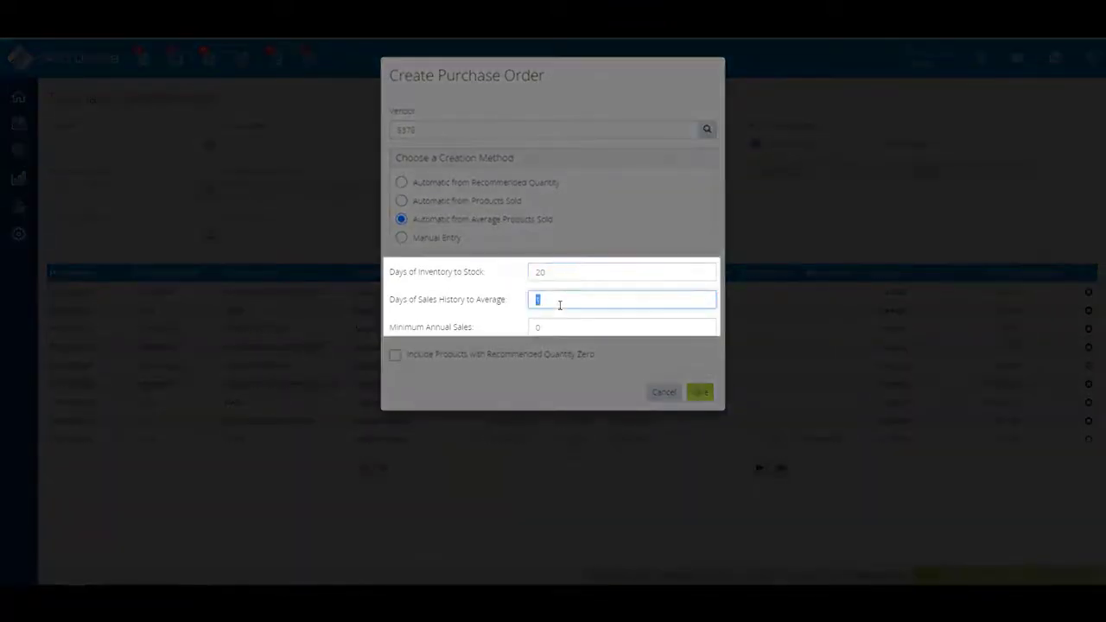
text(25)
double_click(540, 326)
text(1000)
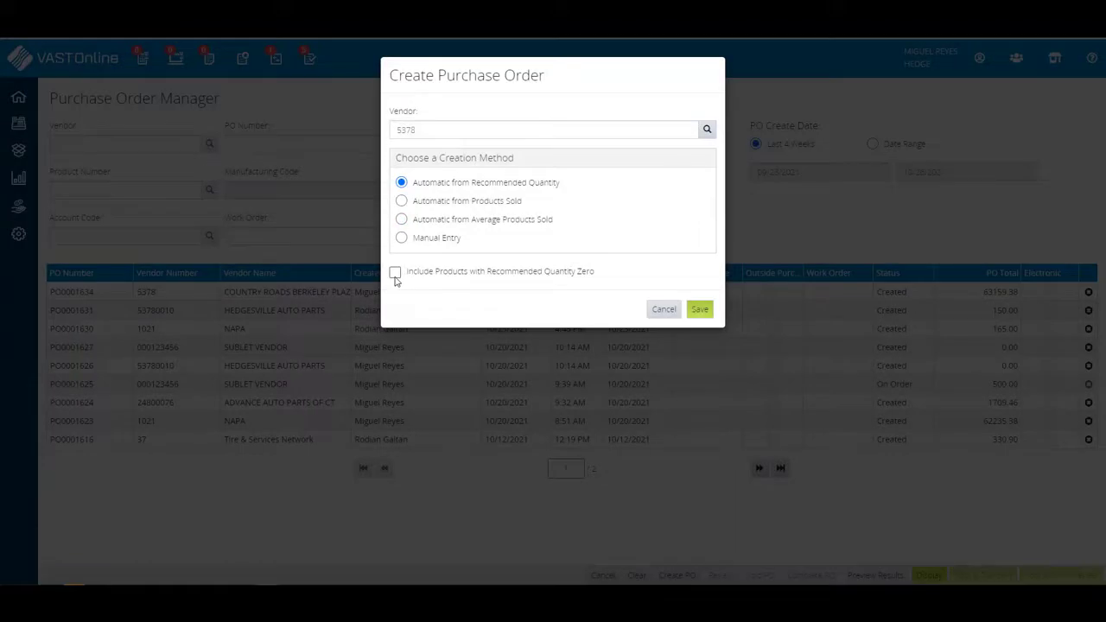
Include products with recommended quantity zero and save the order using automatic creation from recommended quantity
click(394, 273)
click(696, 319)
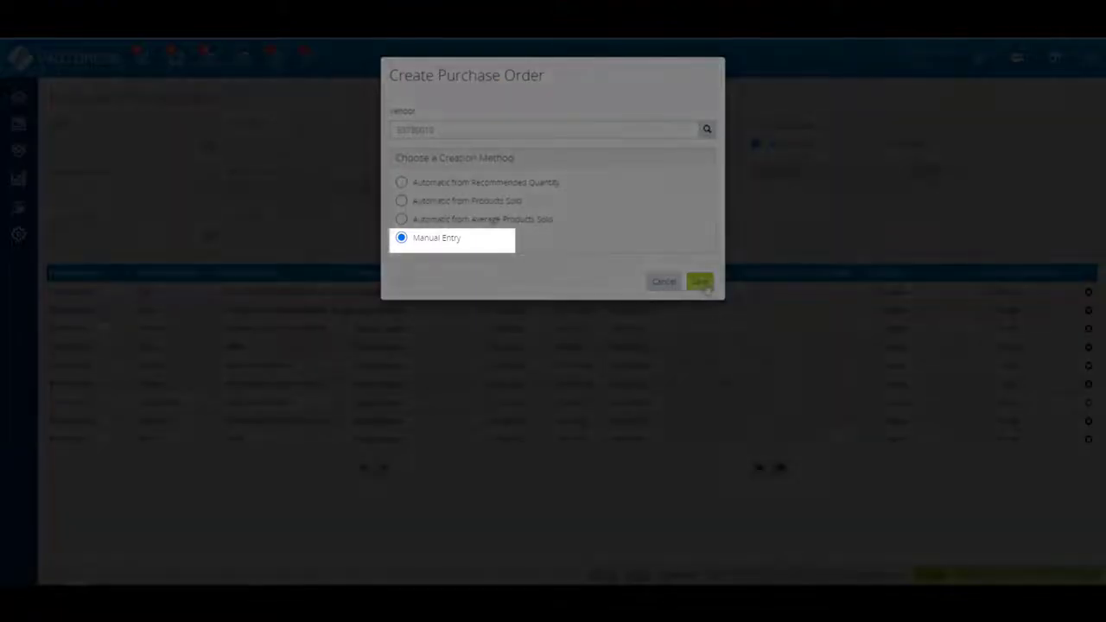
Start a manual-entry purchase order for Hedgesville Auto Parts and add BFG product 45062 with an order quantity of 15
click(701, 283)
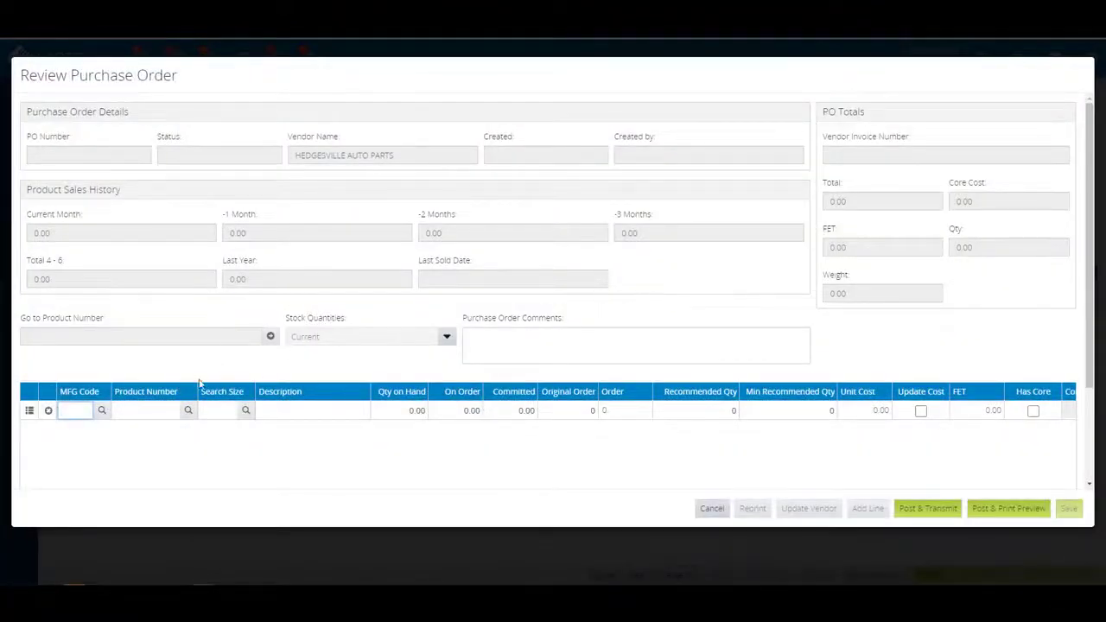
click(153, 412)
text(45)
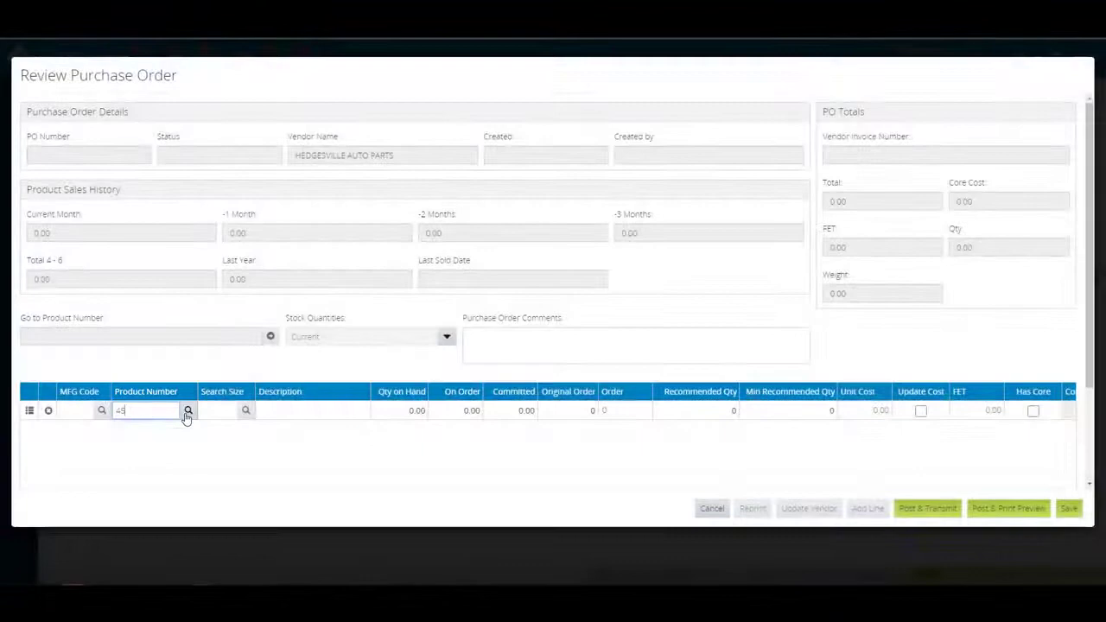
click(187, 413)
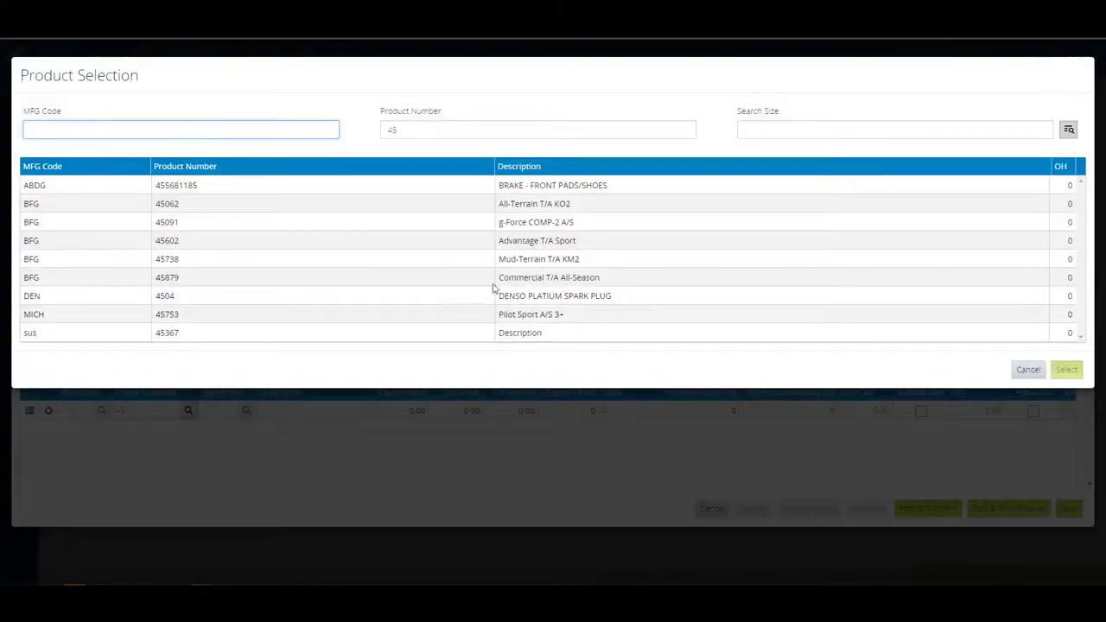
click(578, 208)
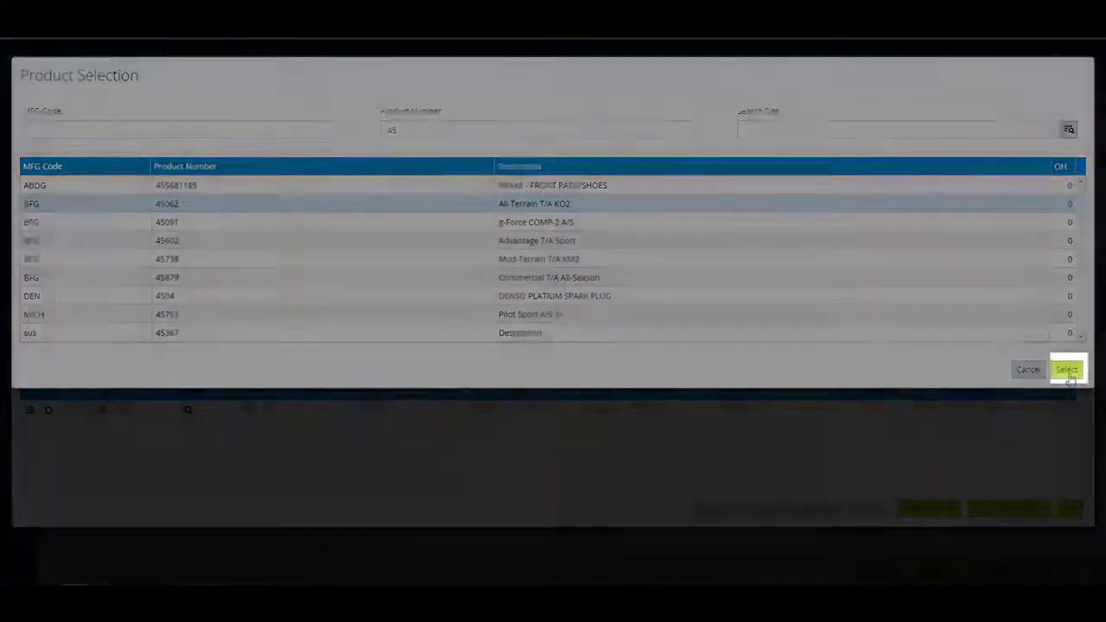
click(1068, 372)
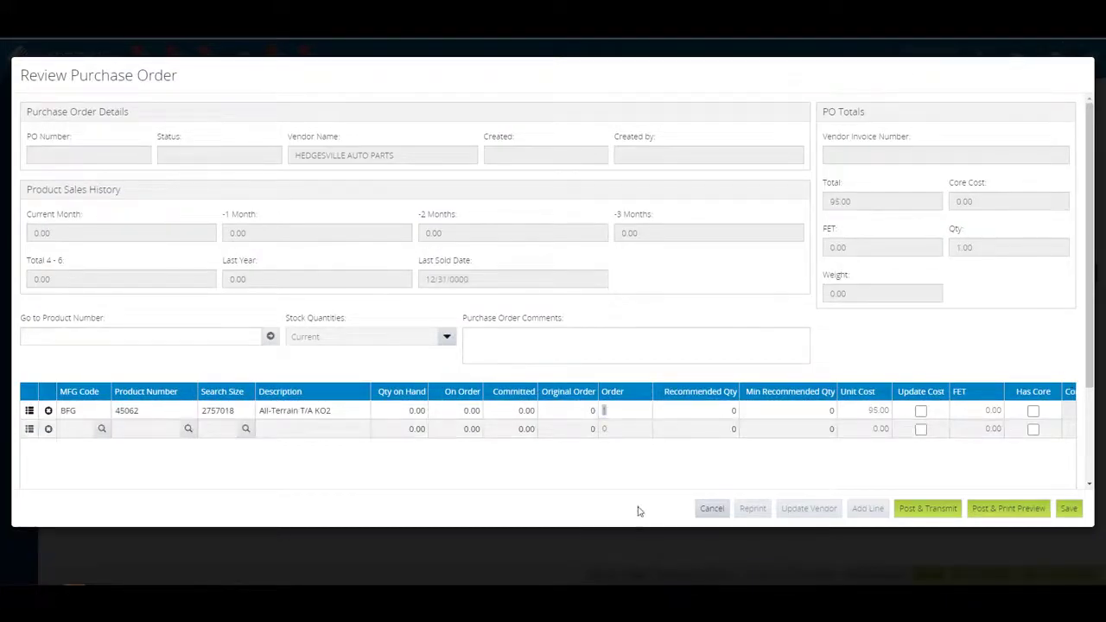
click(606, 410)
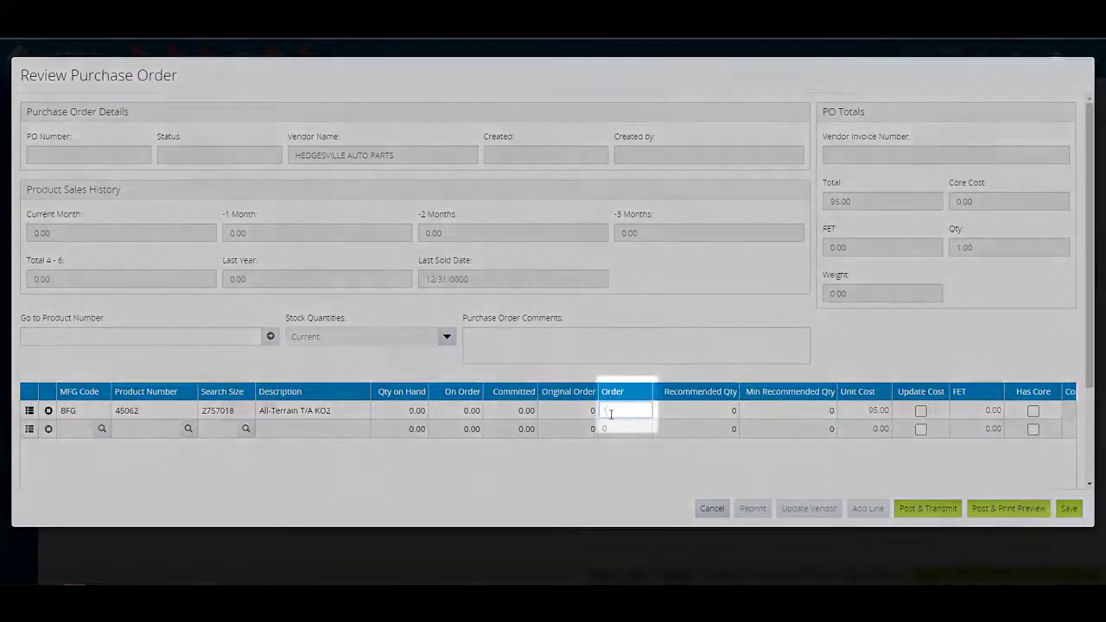
text(15)
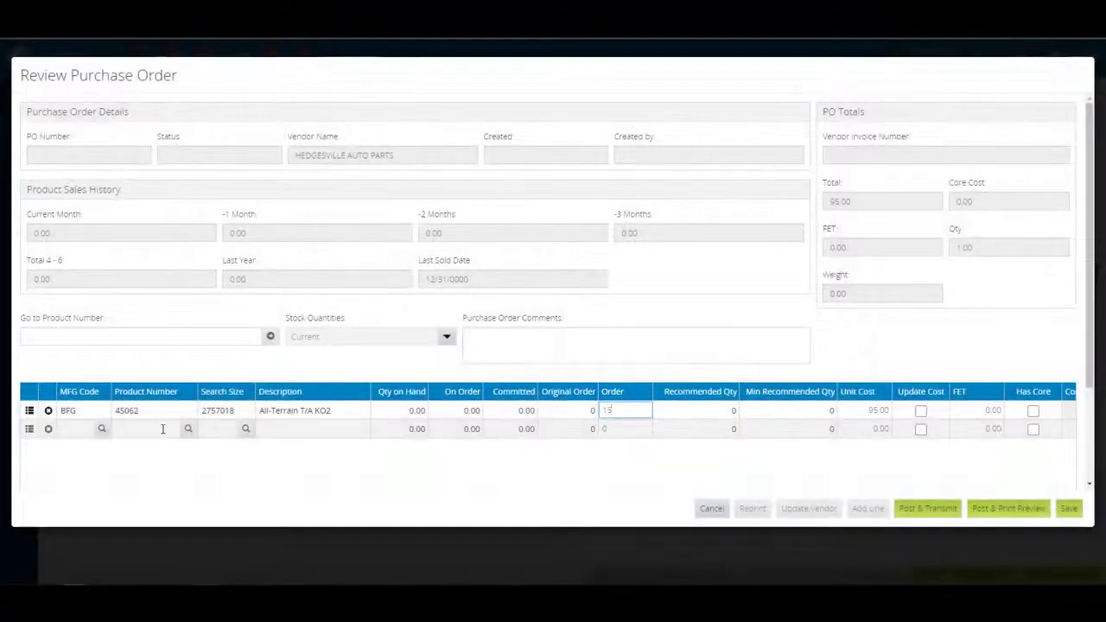
Add GOODYR products 680026570 and 750035326 to the order, with quantity 24 for the latter, and save the order
click(161, 429)
text(68)
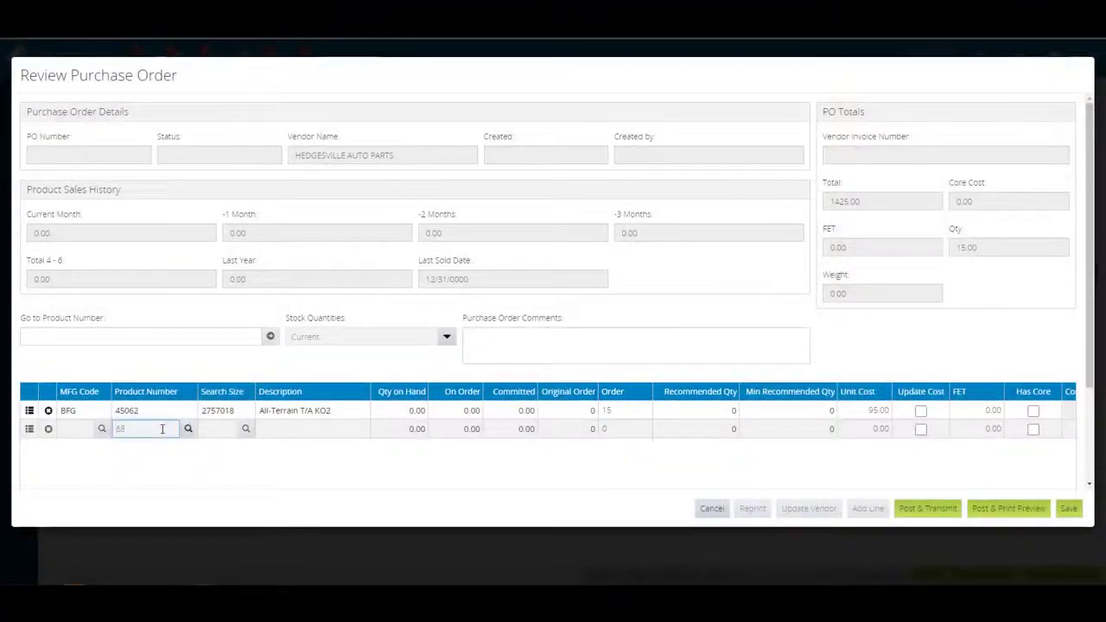
click(187, 428)
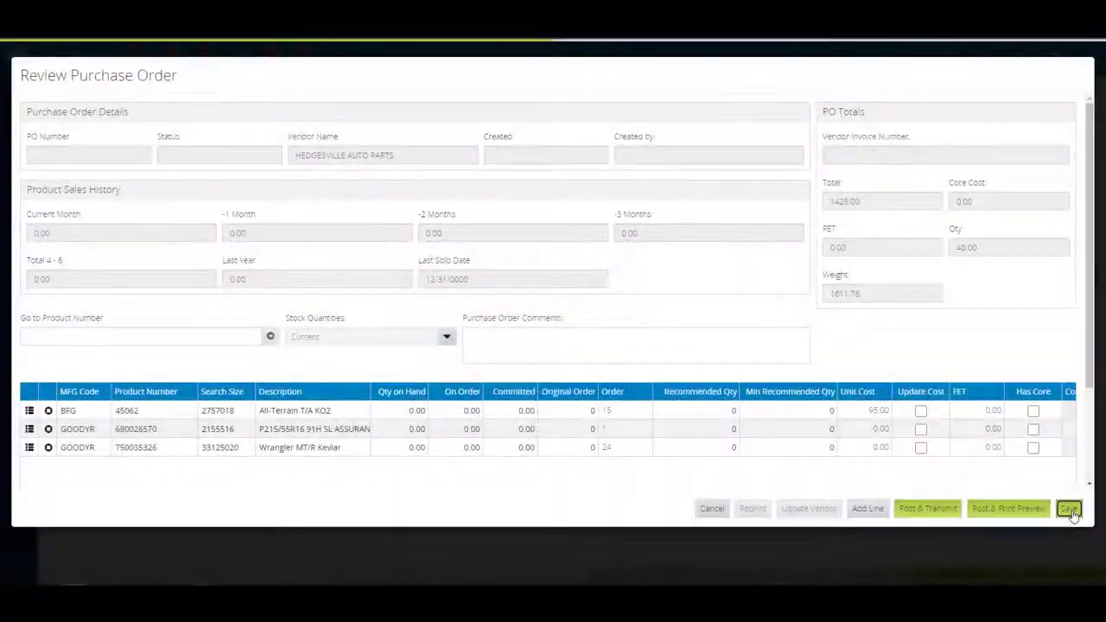
click(1069, 510)
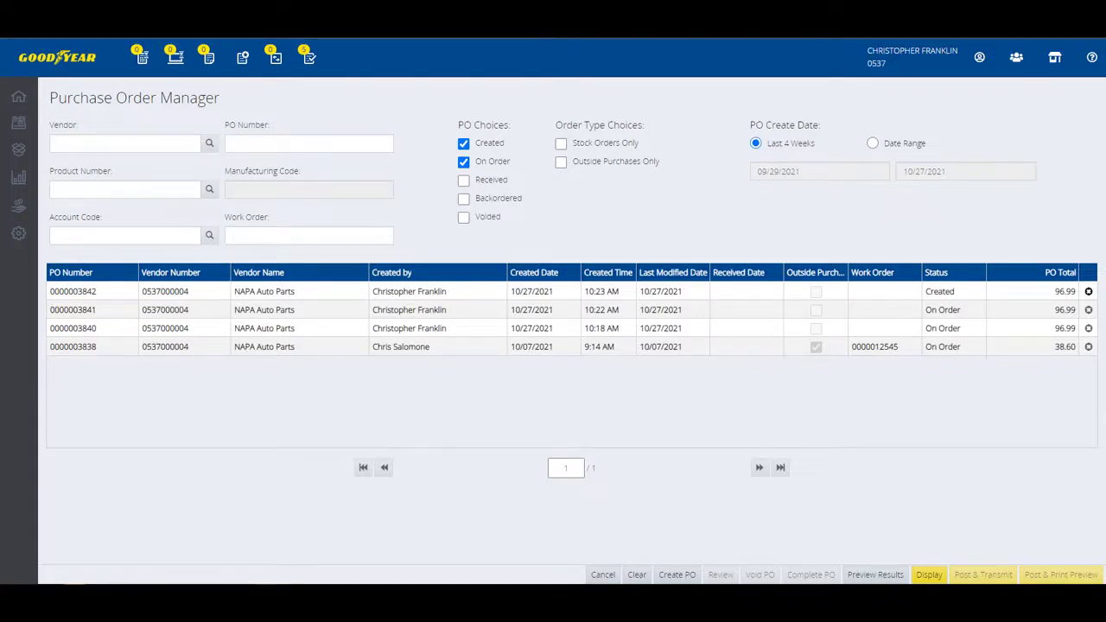
Post and transmit the NAPA Auto Parts purchase order that has the Created status
click(485, 296)
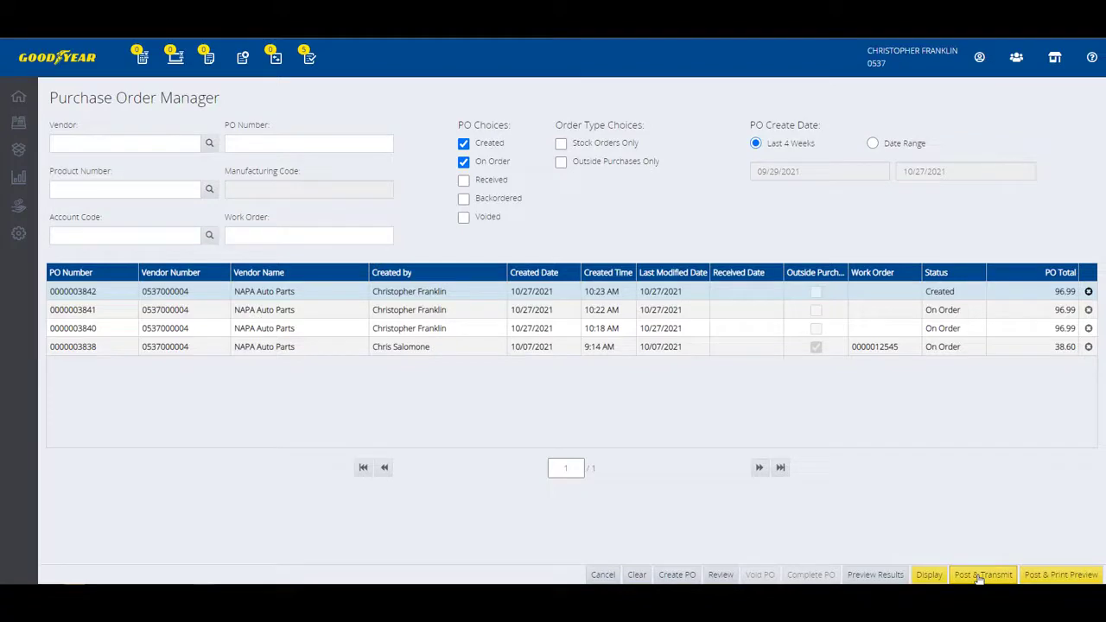
click(980, 575)
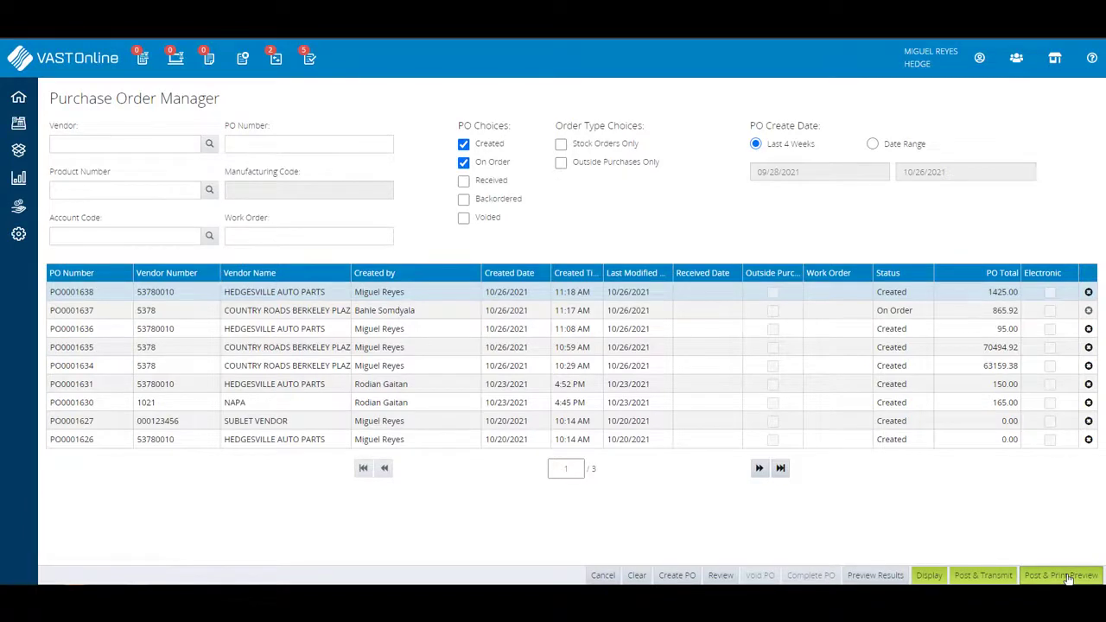
Post the newest Hedgesville Auto Parts order with carrier JHA and the comment "Morning Shift", and close its print preview
click(1062, 575)
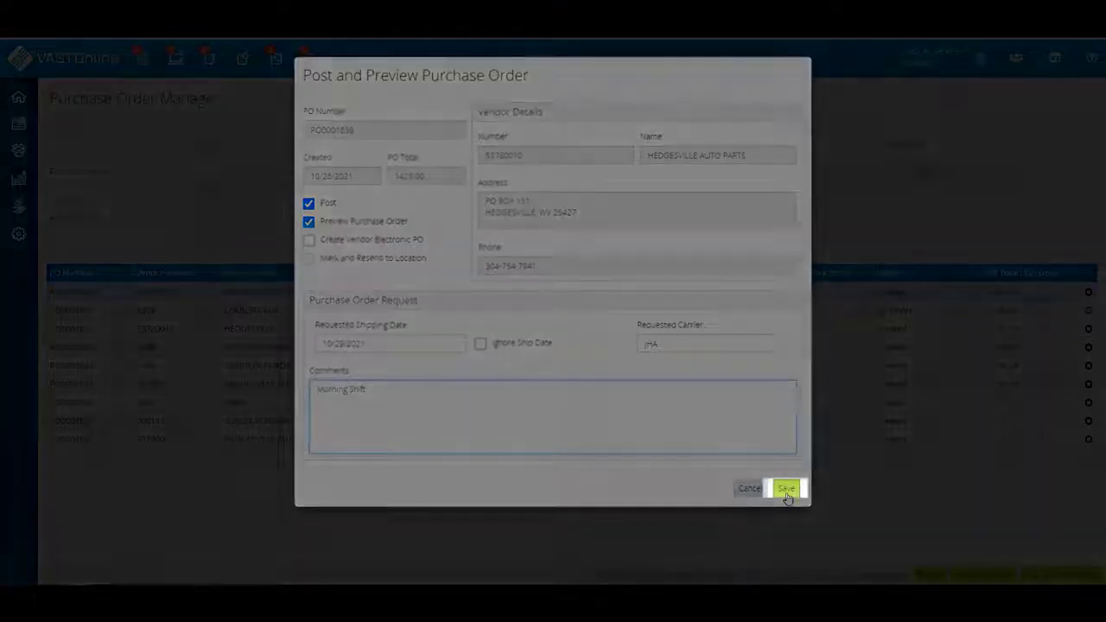
click(786, 489)
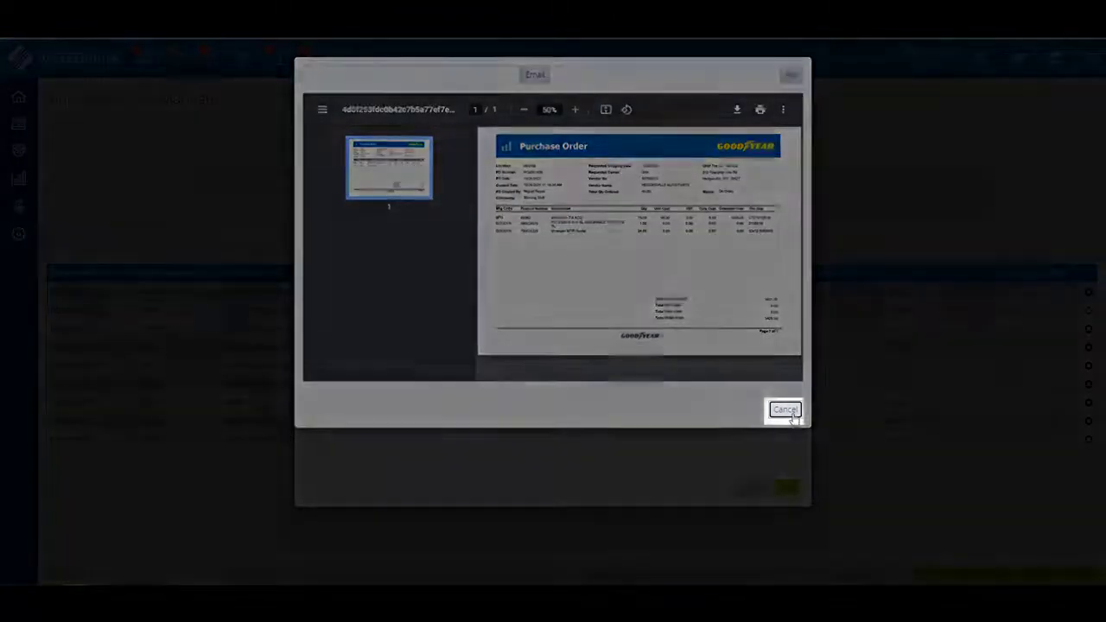
click(786, 411)
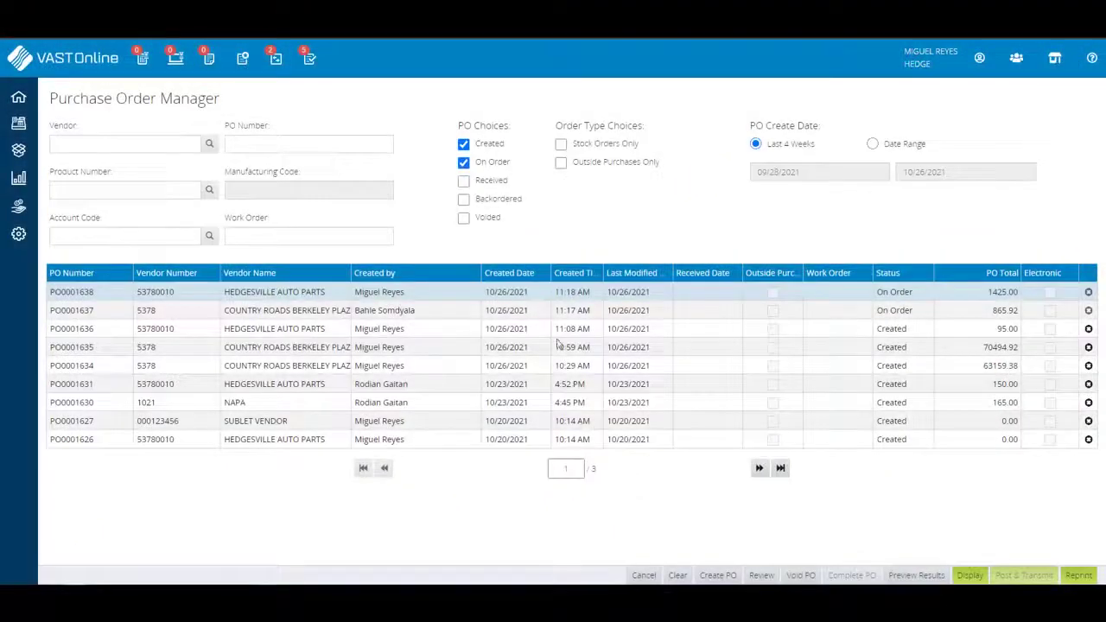
Open the 95.00 Hedgesville Auto Parts order for review and change its vendor to Napa Auto Parts
click(558, 330)
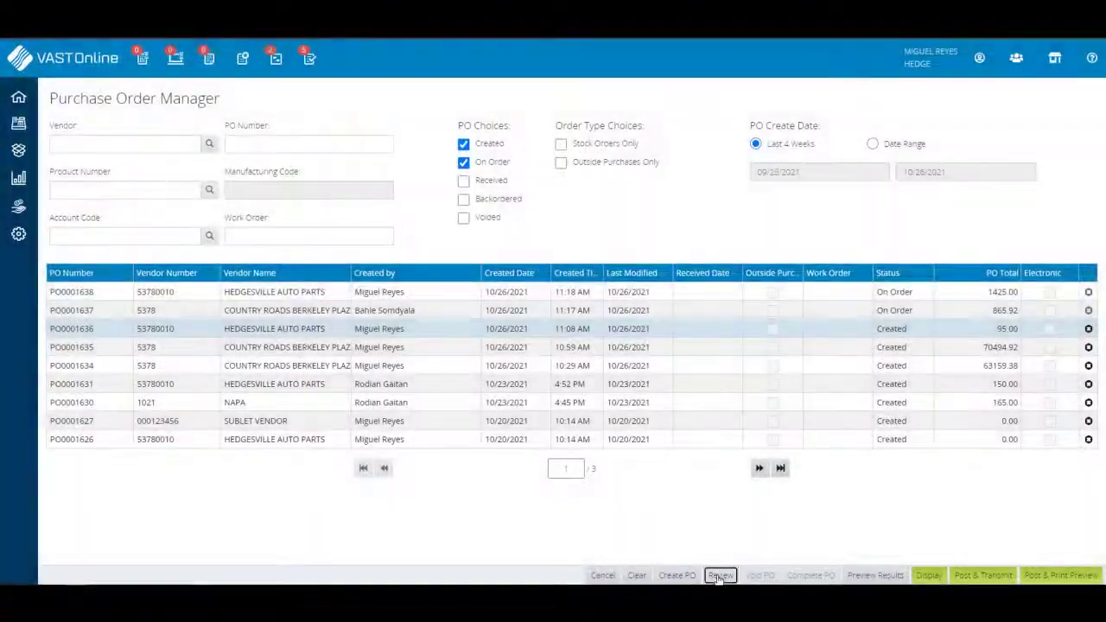
click(720, 576)
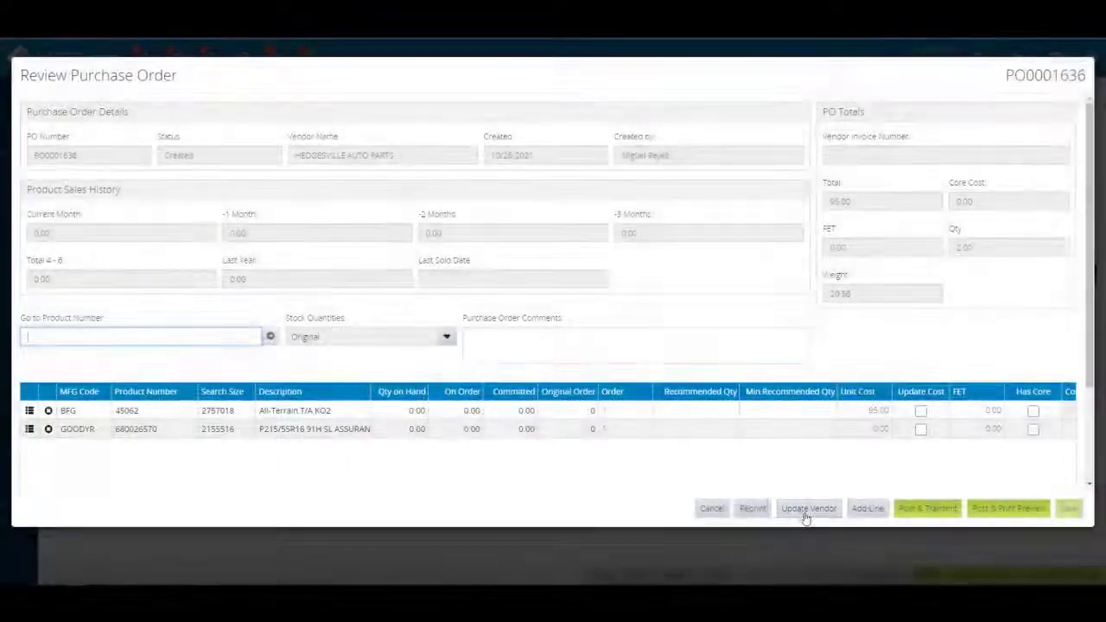
click(803, 513)
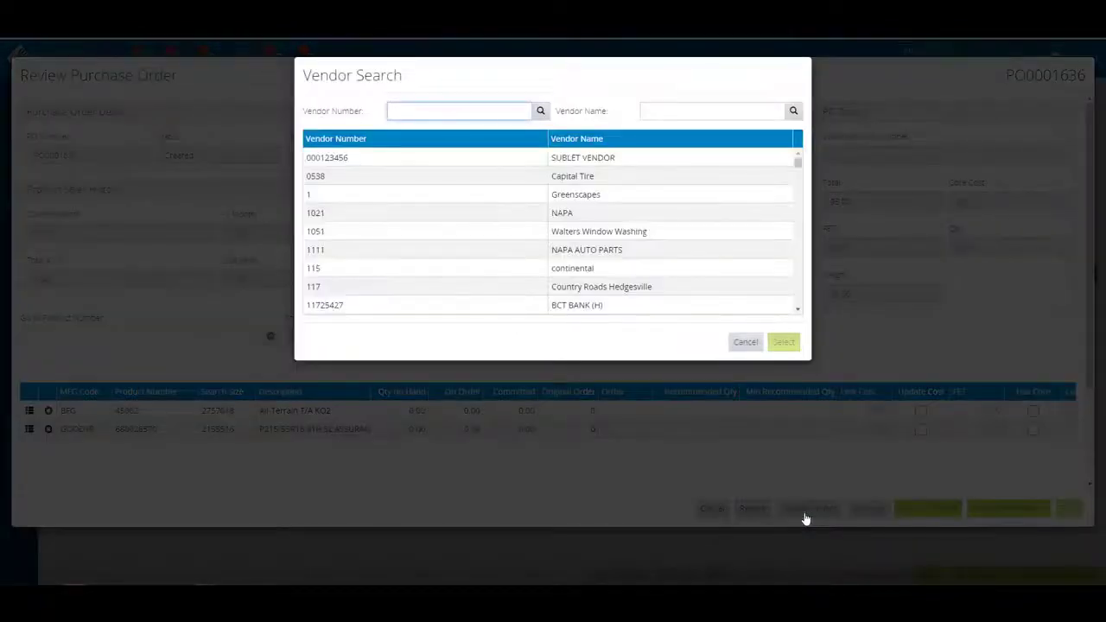
text(nap)
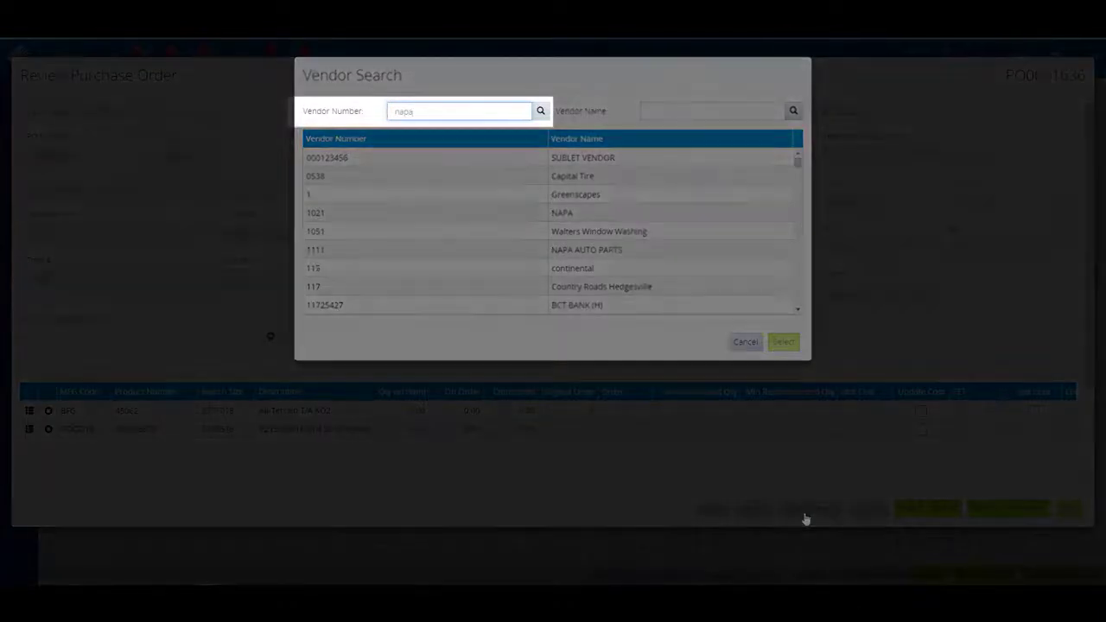
text(a)
click(540, 111)
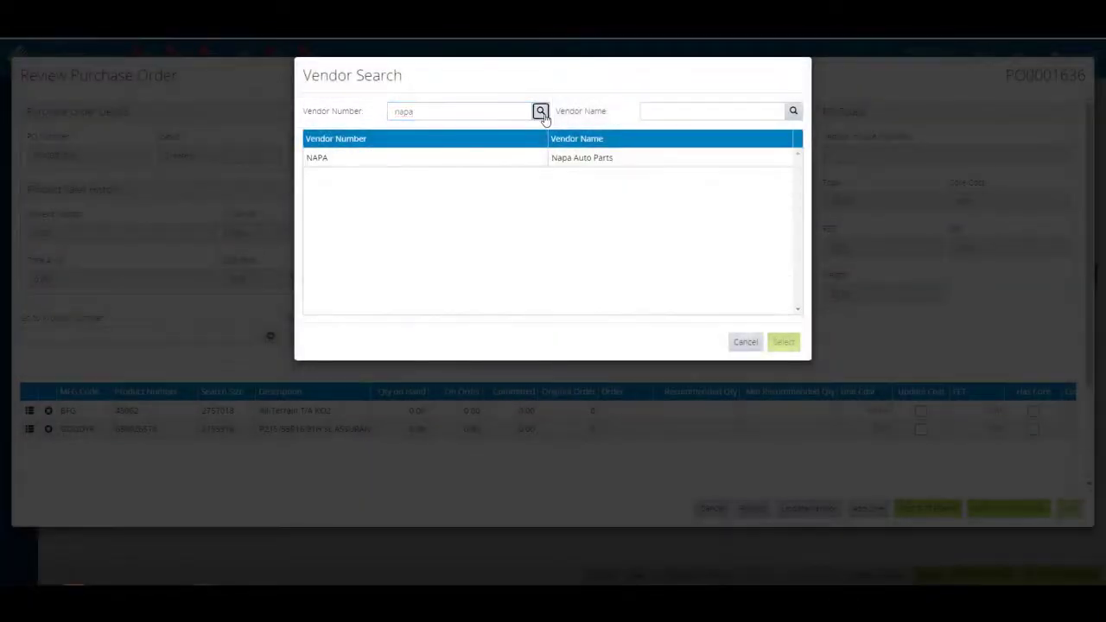
click(590, 157)
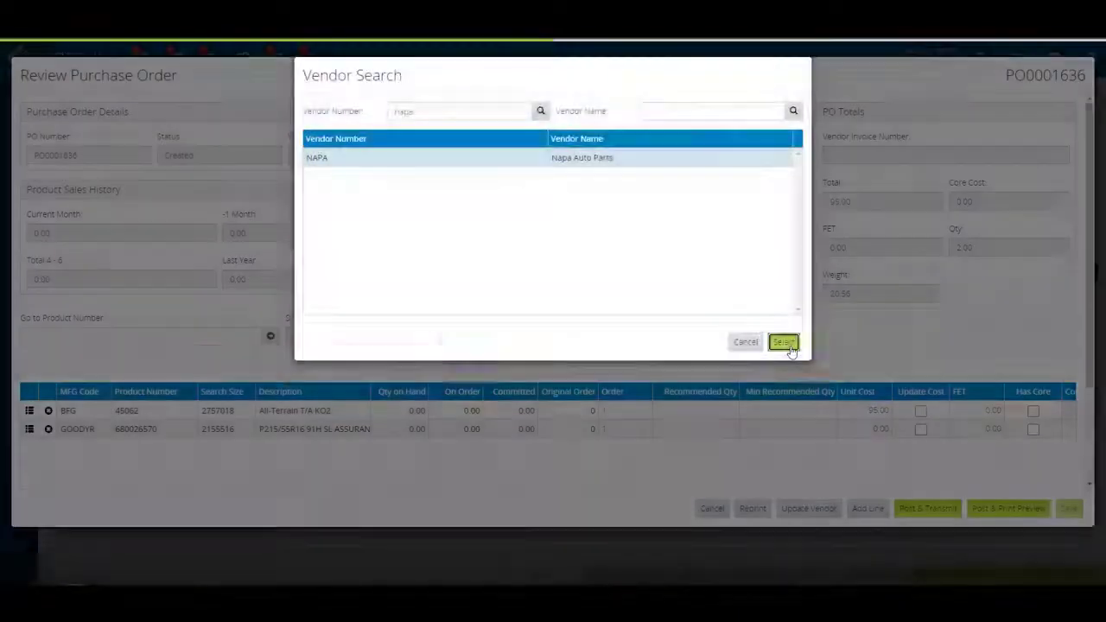
click(783, 342)
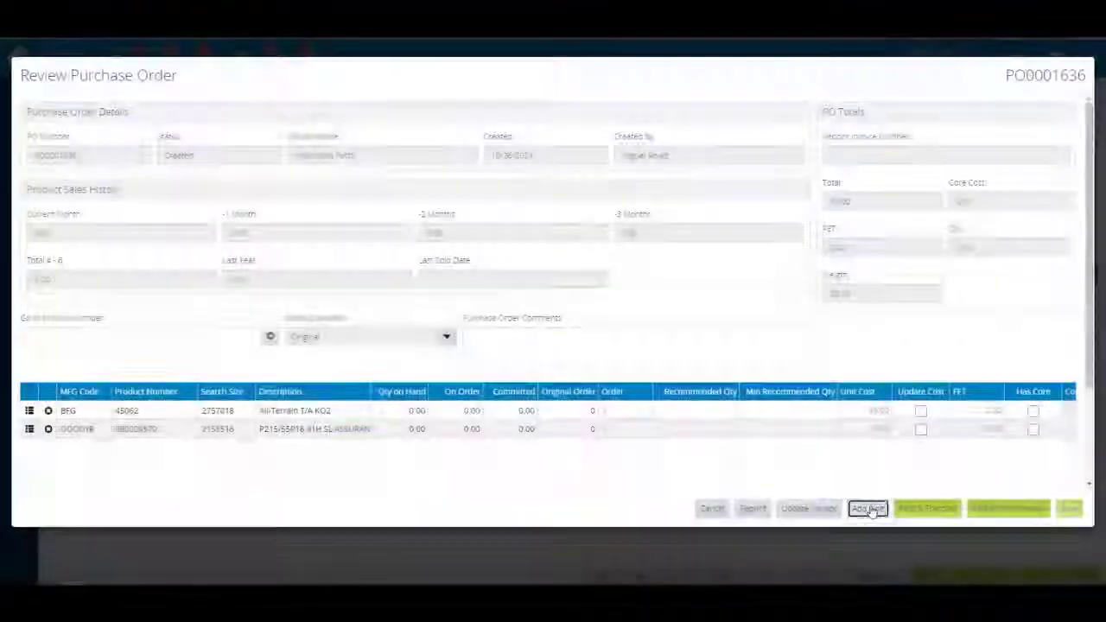
Add a line to the order for BG product 75216, BG Synthetic Gear Oil, searching product numbers by 75
click(868, 509)
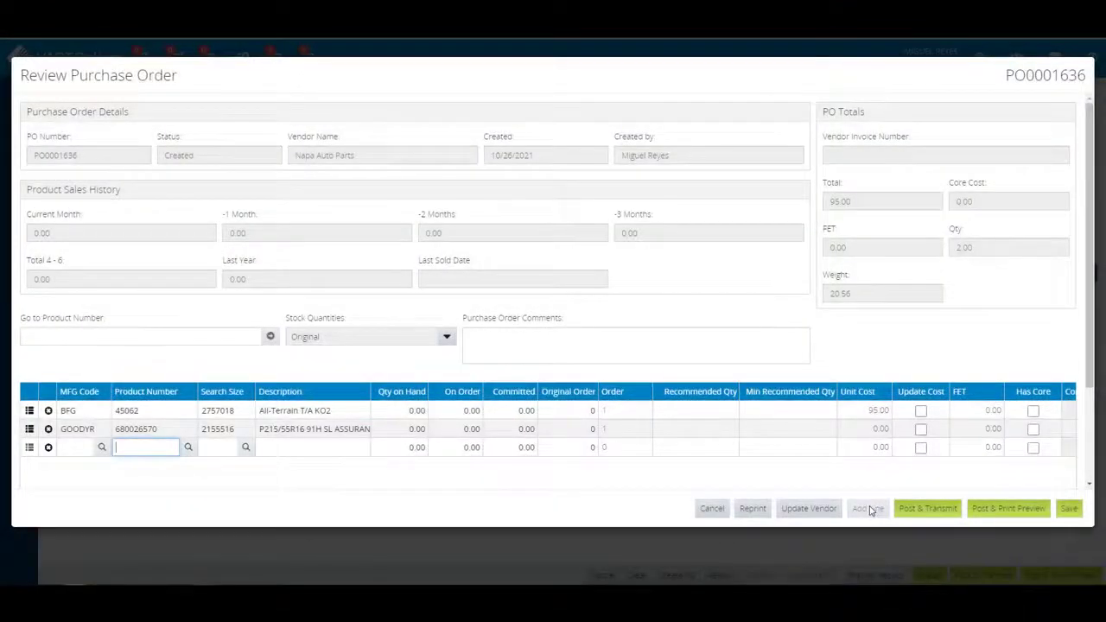
click(193, 447)
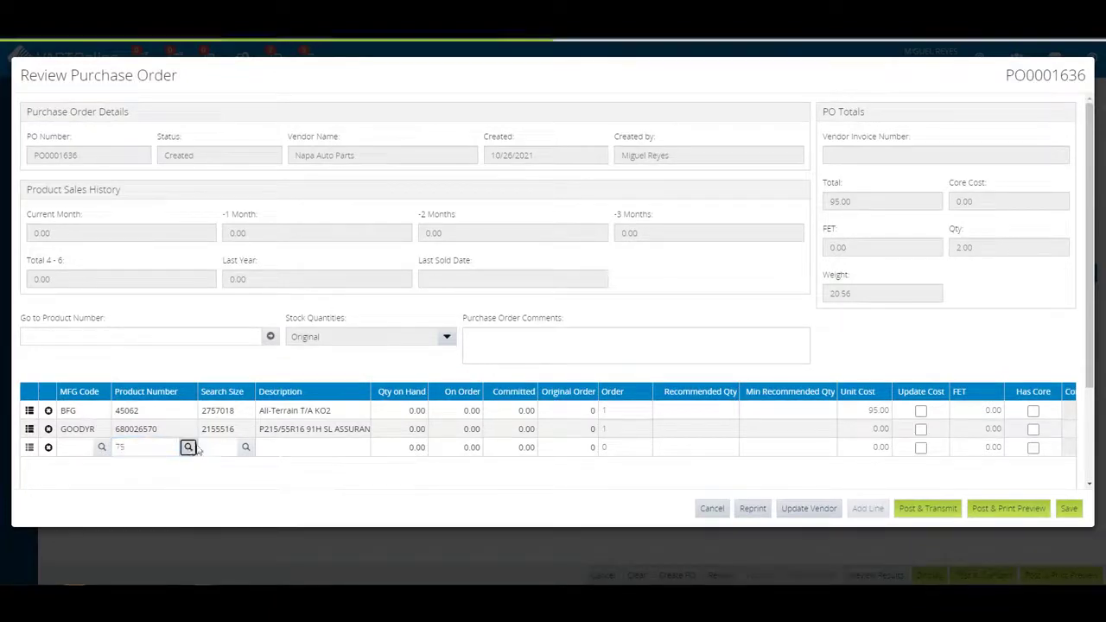
click(552, 257)
click(1066, 369)
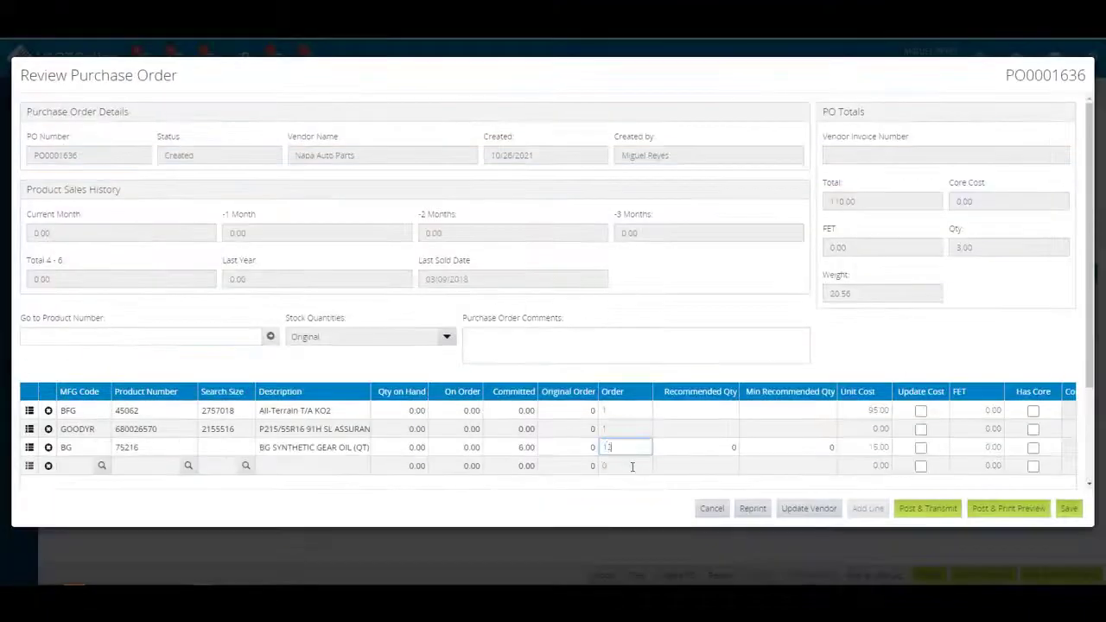